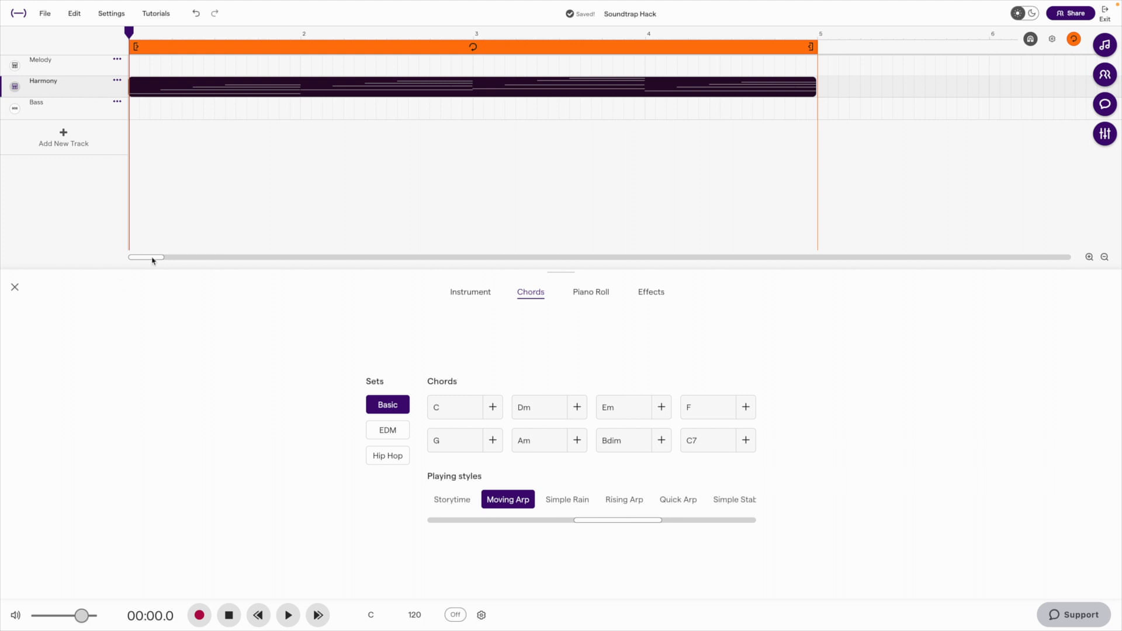
Show the Harmony region in an enlarged piano roll and play it back
left_click(590, 295)
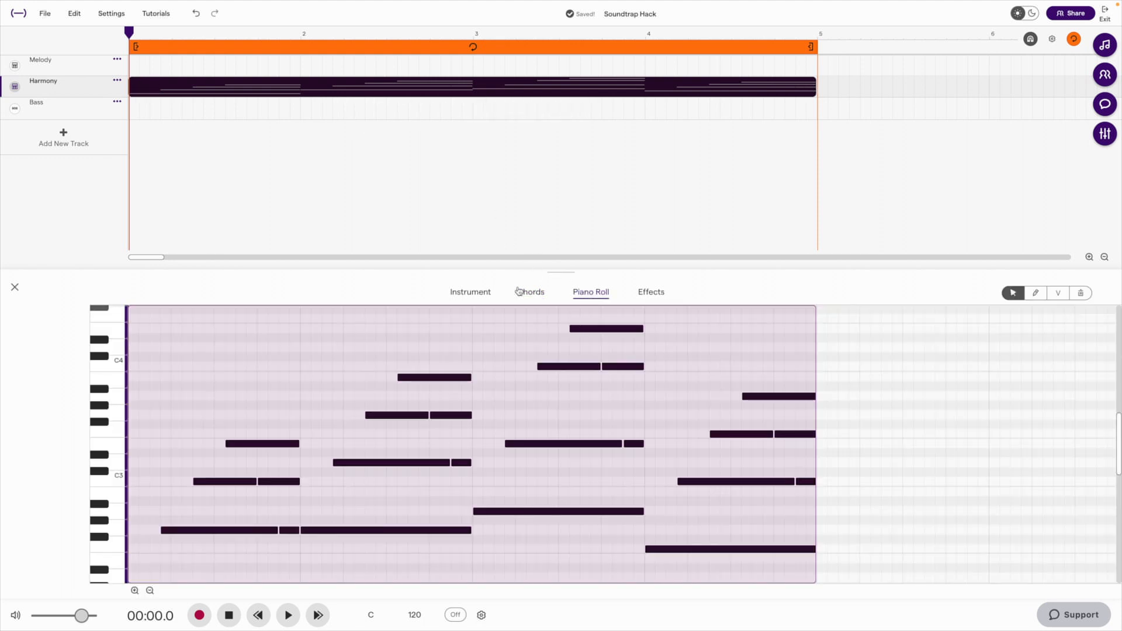
left_click_drag(555, 271, 552, 201)
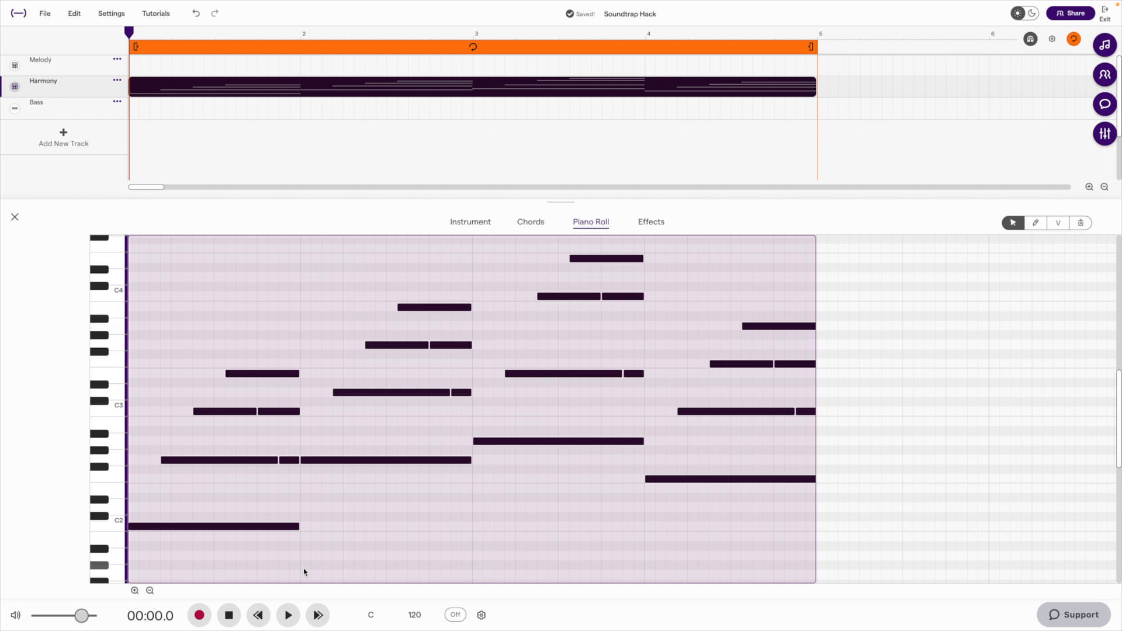
key("space")
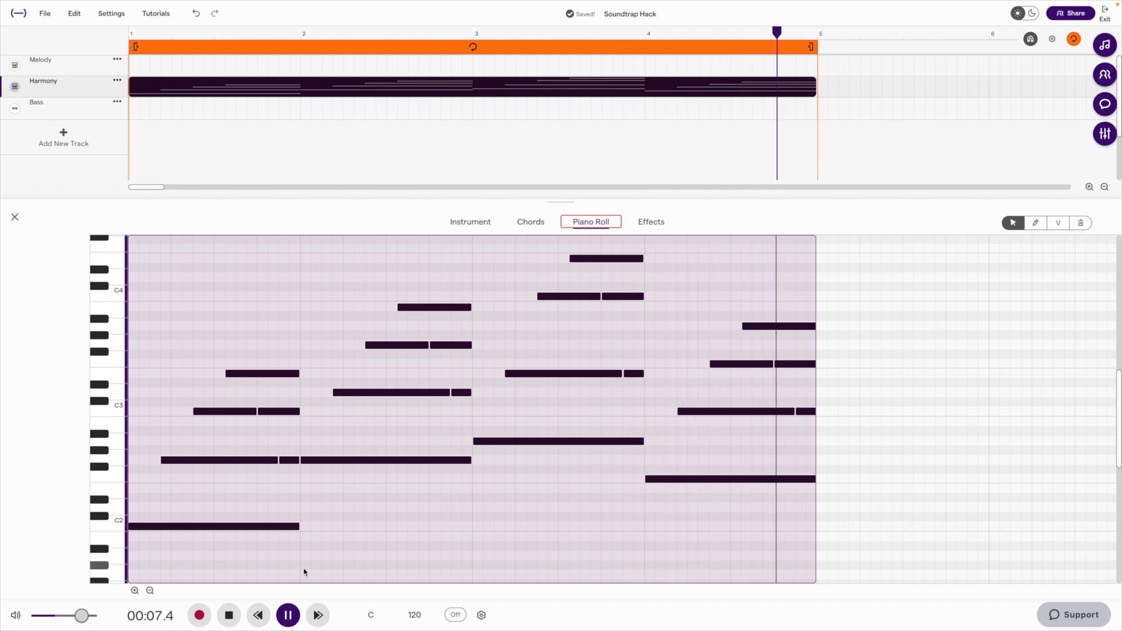
Change the pitch of the highest note in bar 3 by -12
left_click(434, 307)
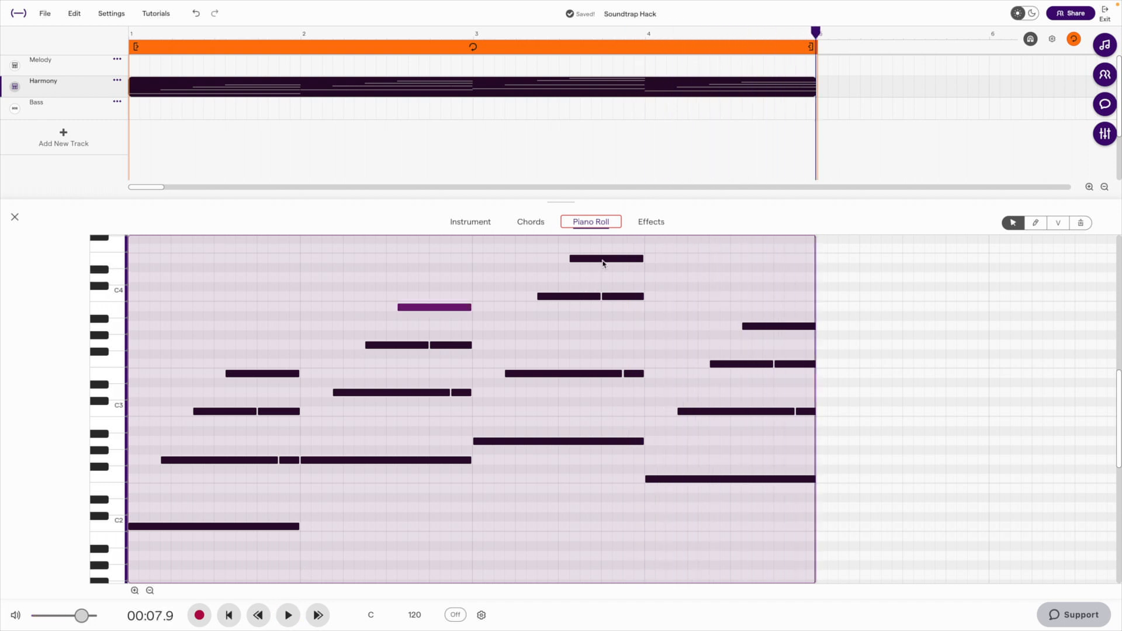
left_click(603, 261)
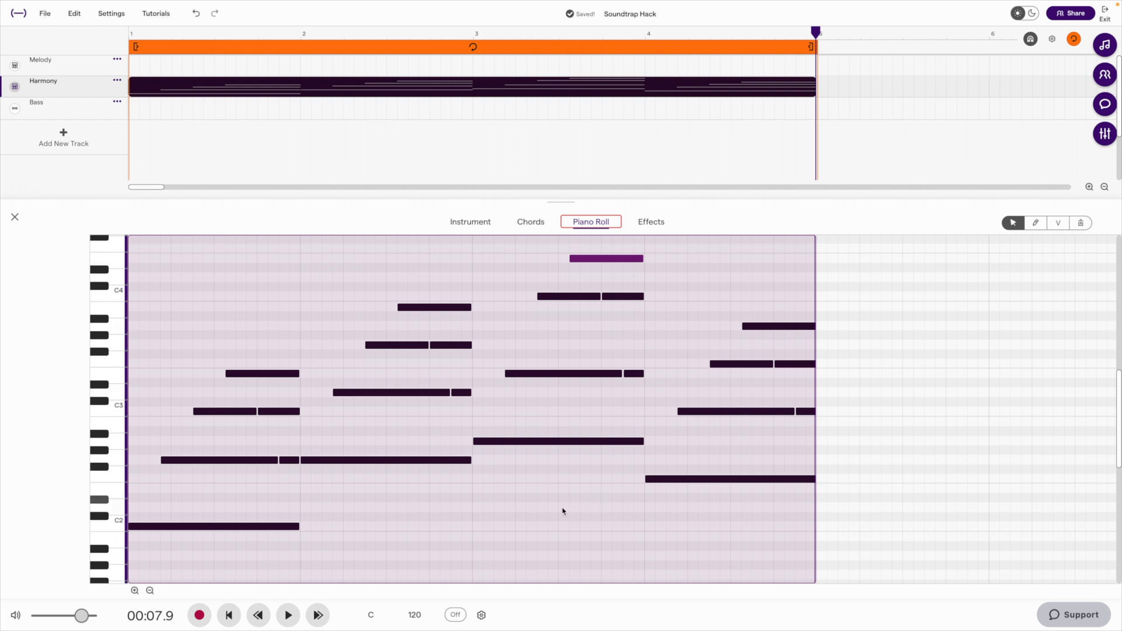
right_click(434, 311)
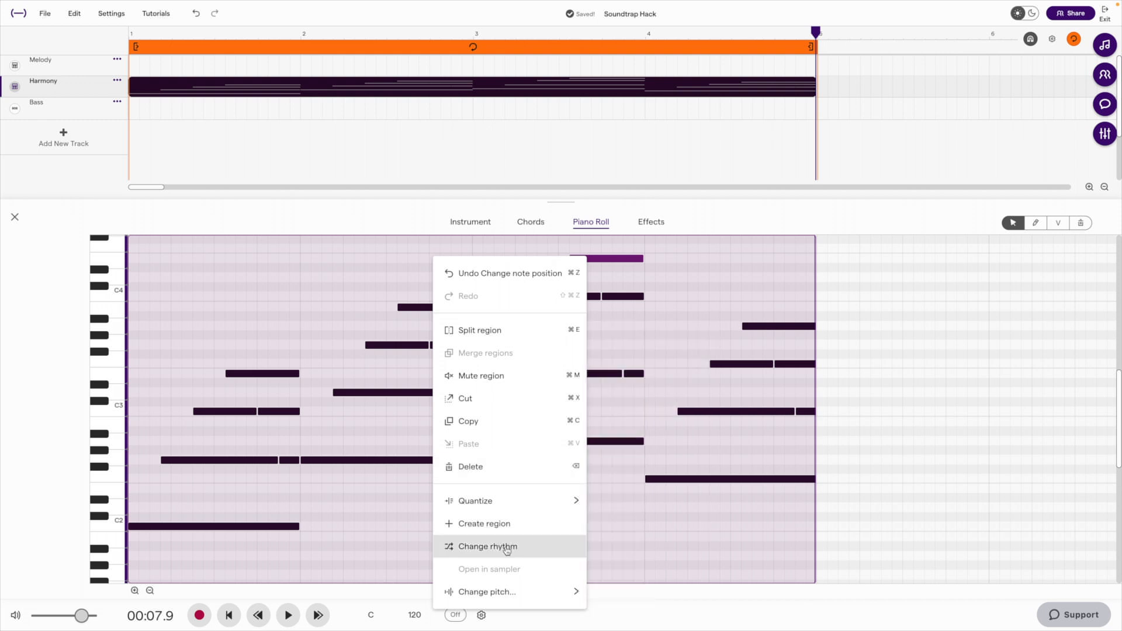
mouse_move(517, 593)
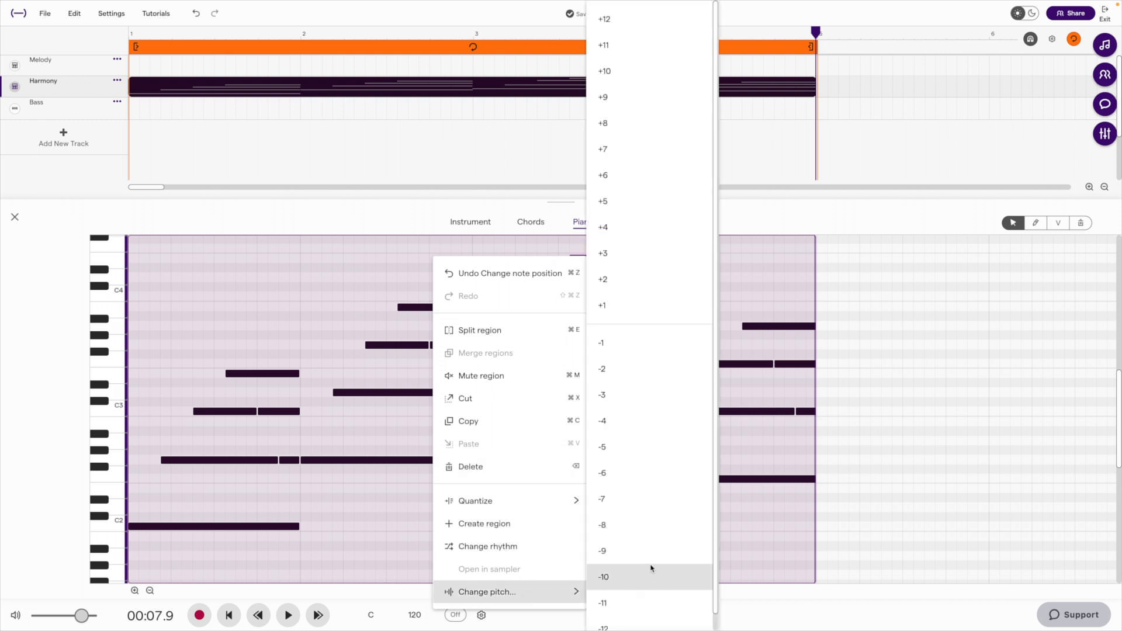
left_click(630, 627)
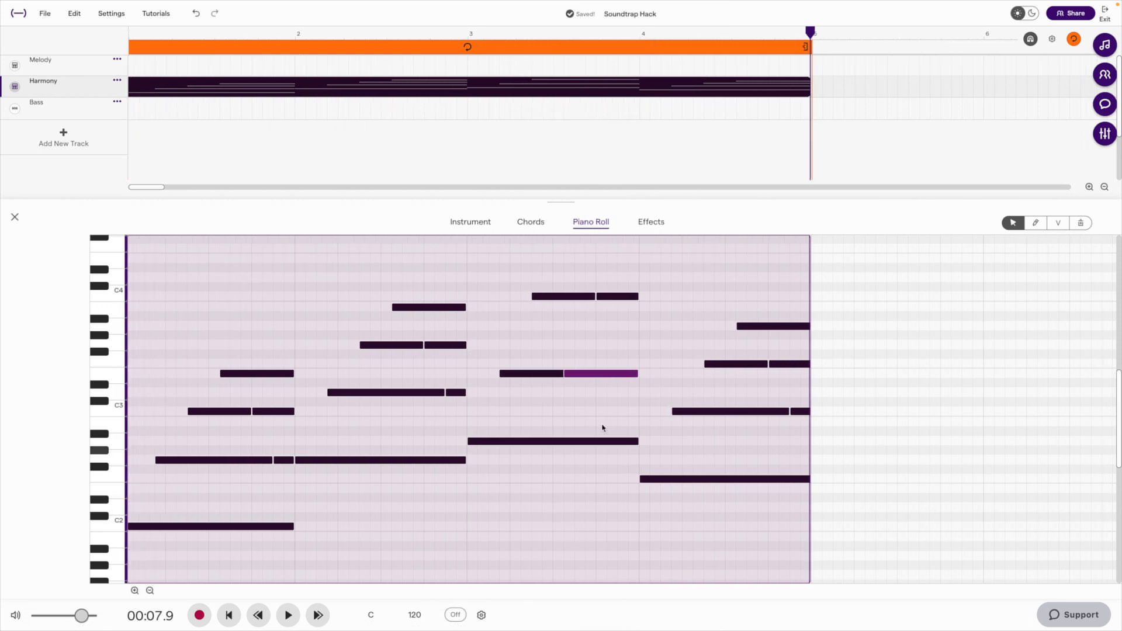
Undo the bar 3 note's pitch change, redo it, and undo it again
key("ctrl+z")
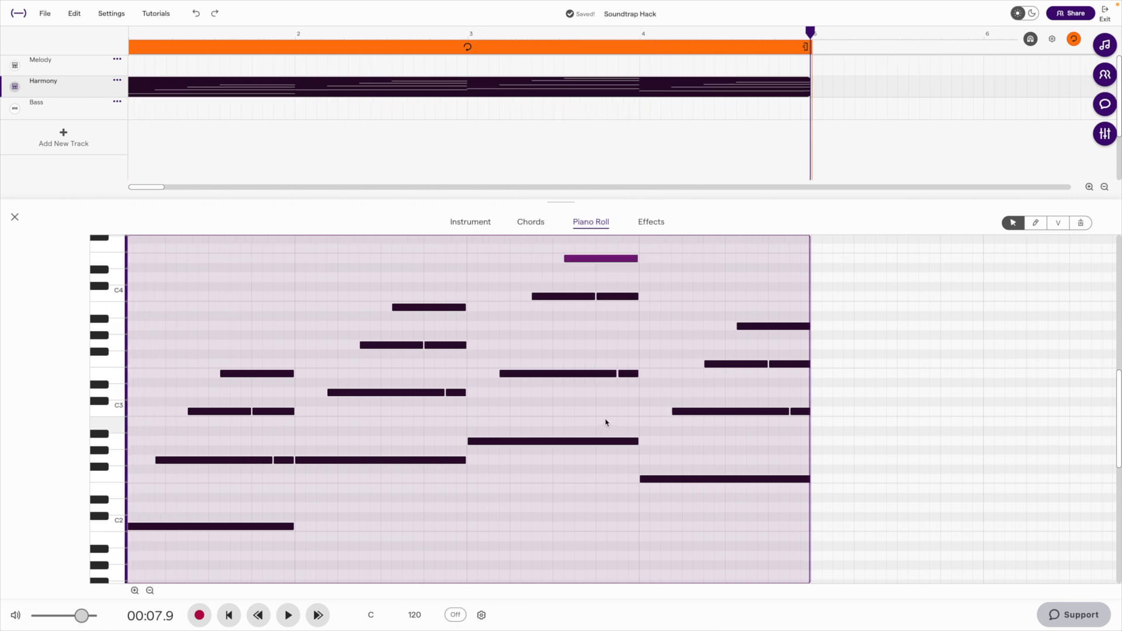
left_click(215, 15)
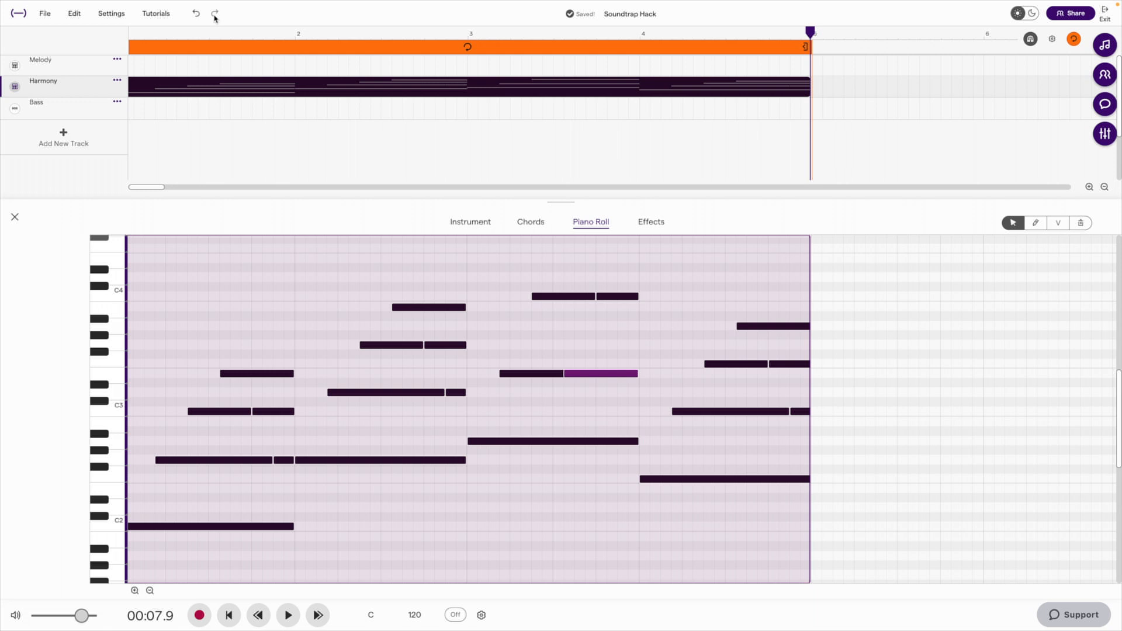
left_click(195, 13)
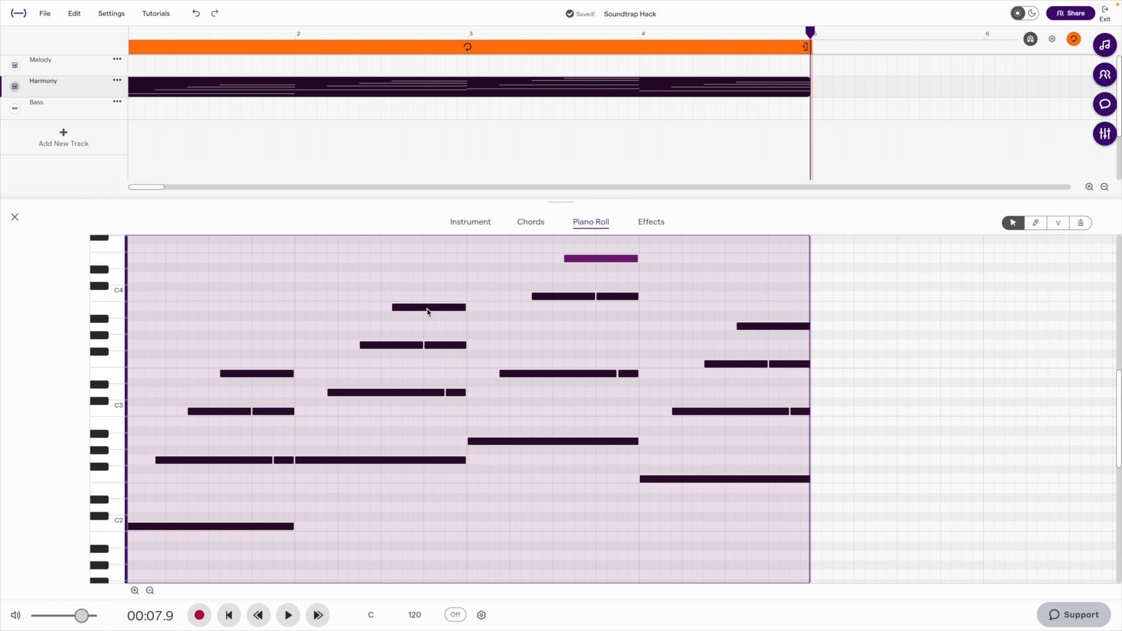
Lower the highest note in bar 3 by two octaves
right_click(593, 258)
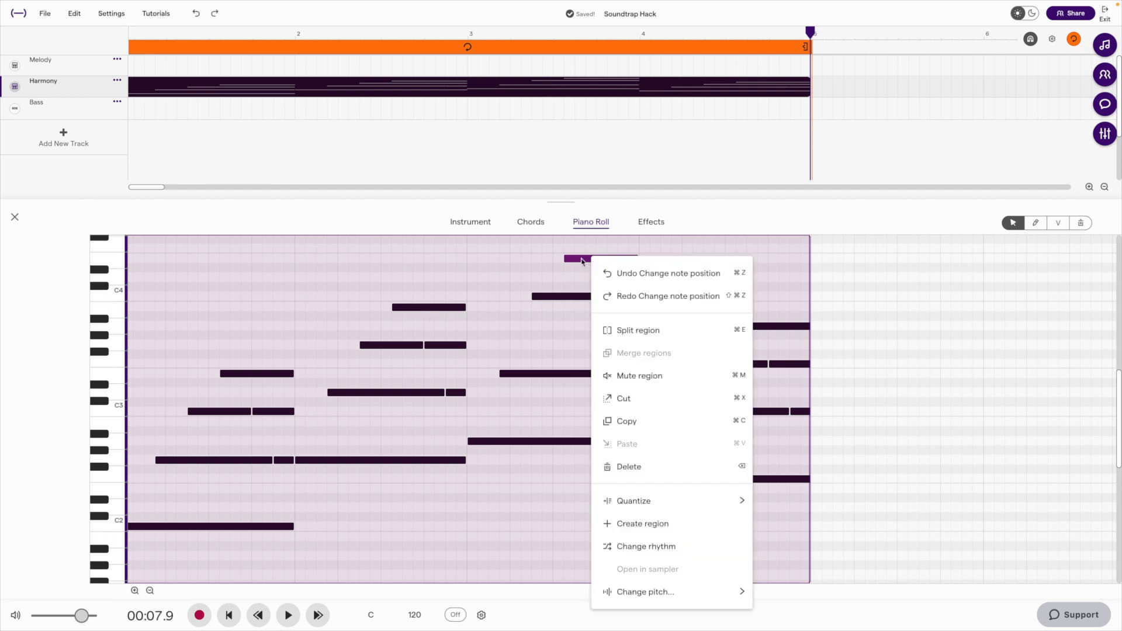
left_click(539, 525)
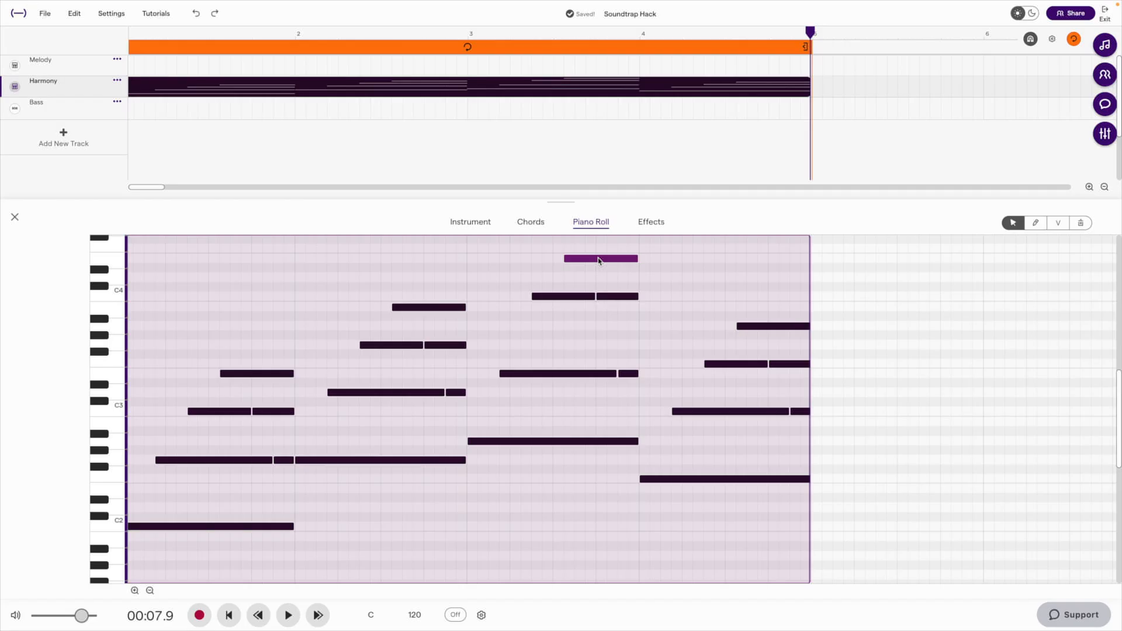
key("shift+super+Down")
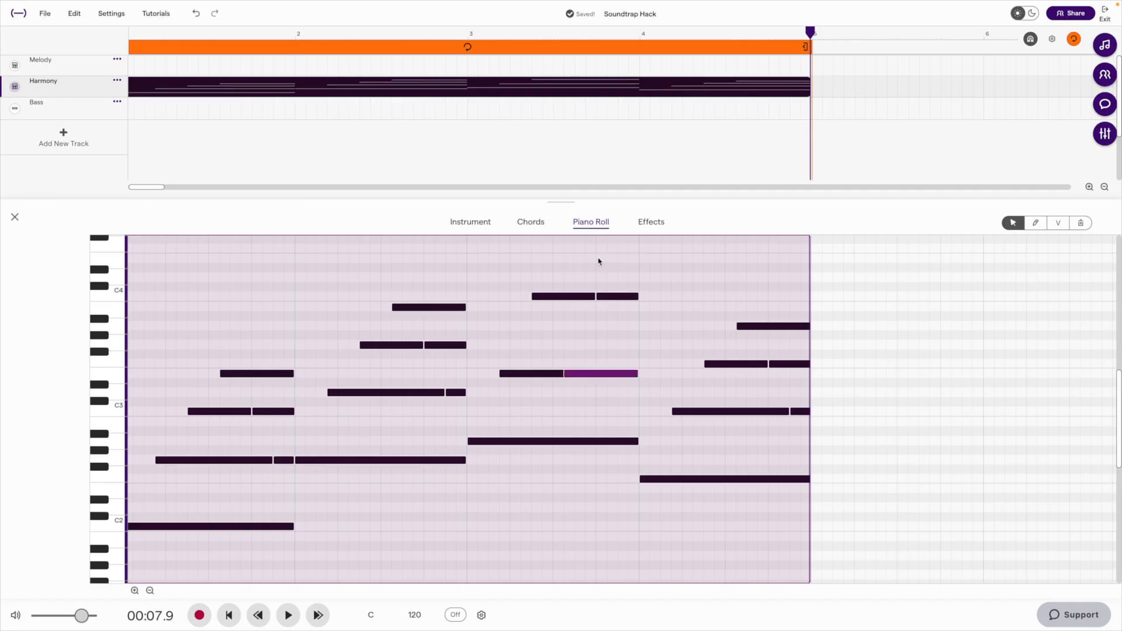
key("shift+super+Down")
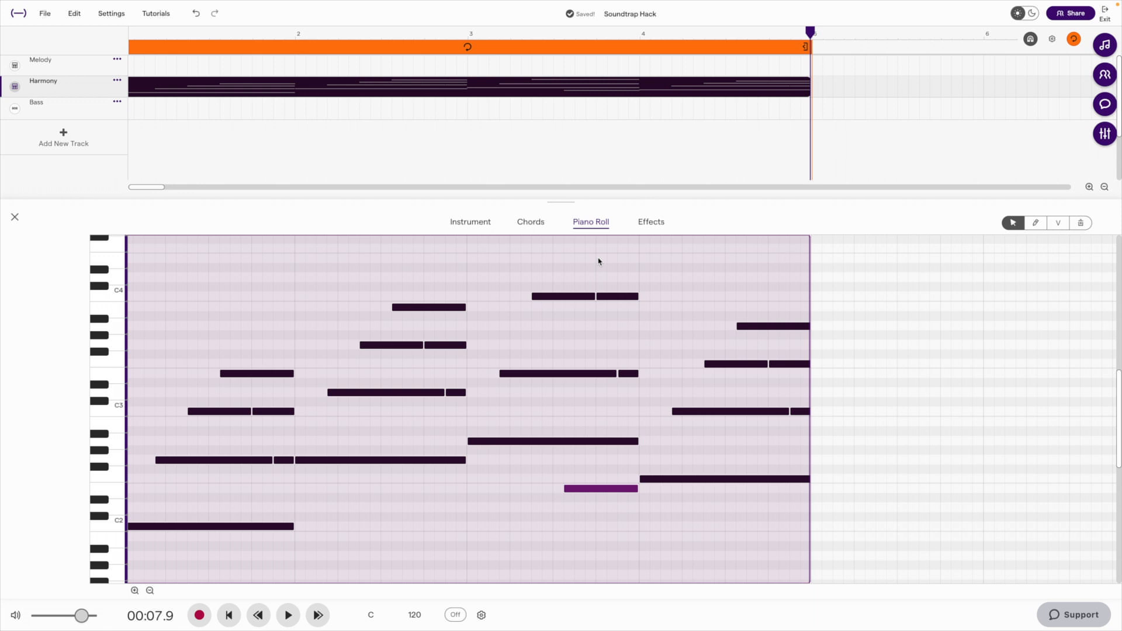
Shift the highest note in bar 2 down and up by octaves, finishing two octaves below its starting pitch
left_click(418, 307)
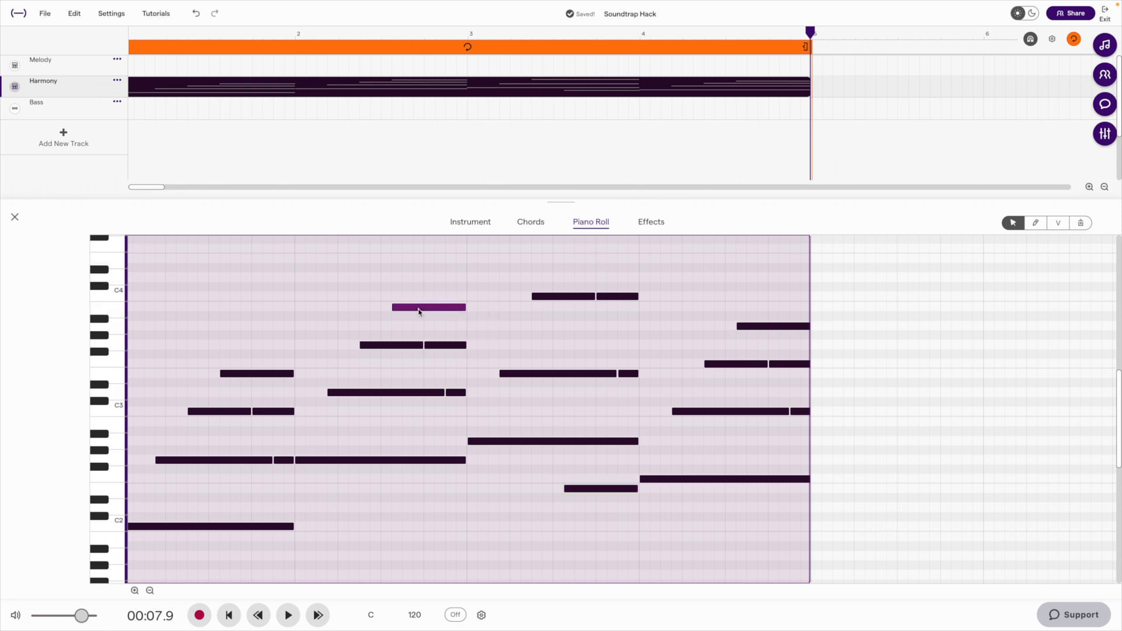
key("shift+super+Down")
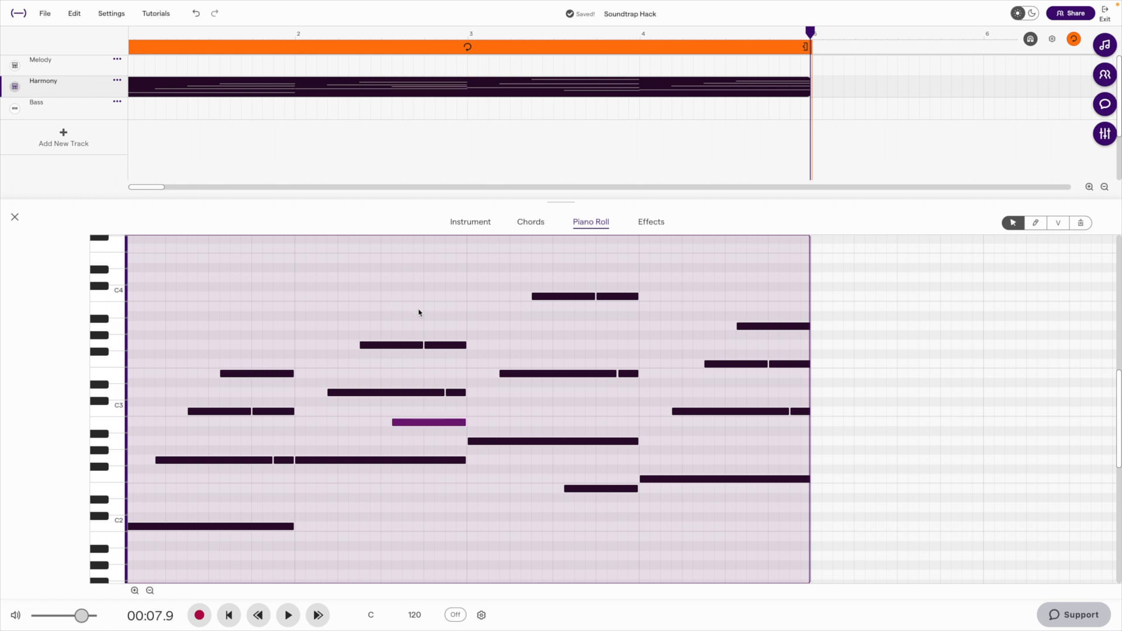
key("shift+super+Down")
key("shift+super+Up")
key("shift+super+Up")
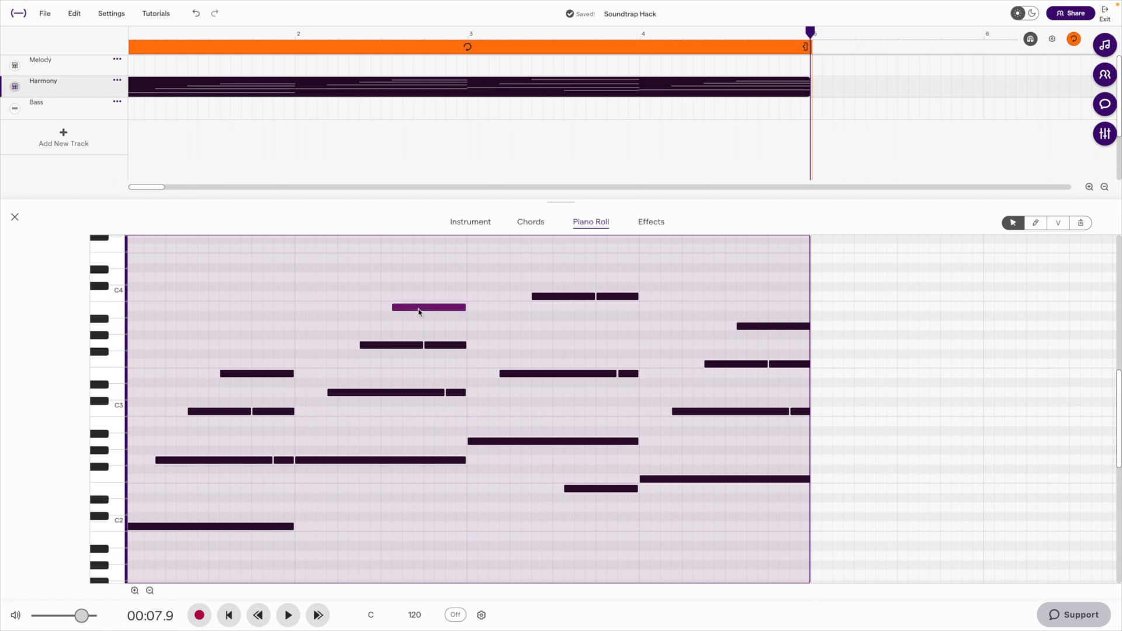
key("shift+super+Down")
key("shift+super+Down")
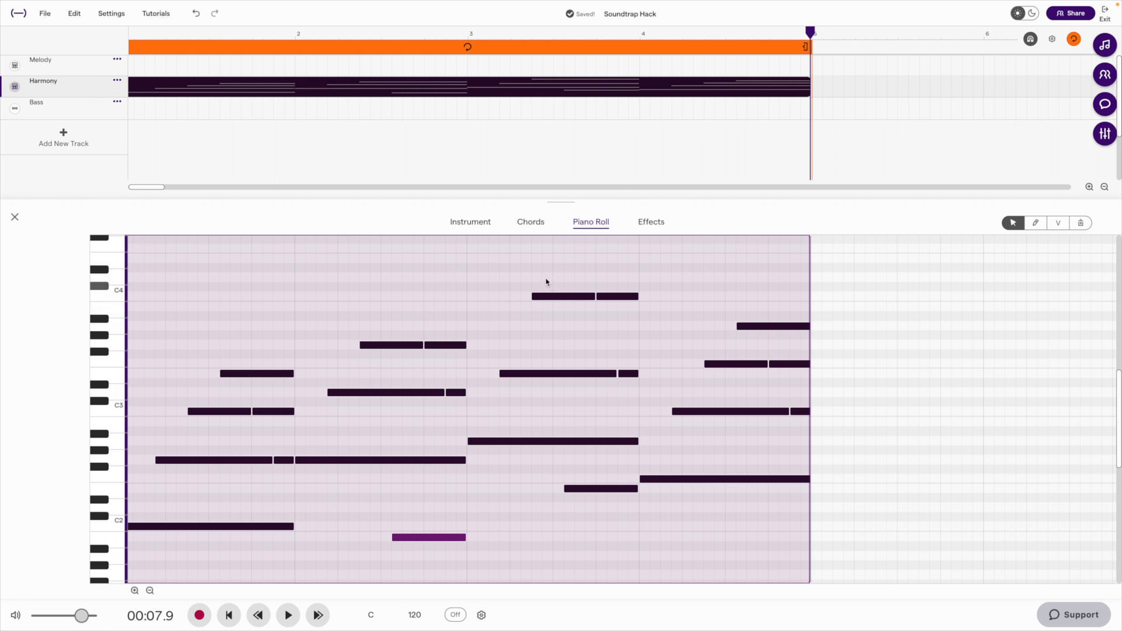
Select the two adjacent highest notes in bar 3 and shift them down two octaves and back up
left_click_drag(545, 278, 625, 326)
scroll(544, 275, "up", 1)
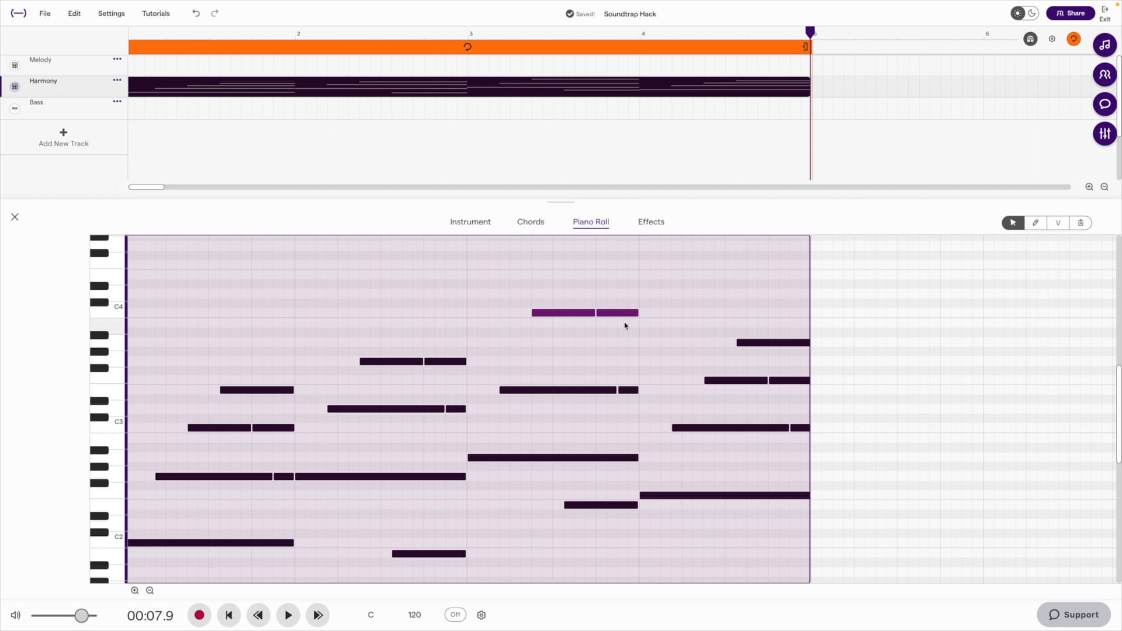
key("shift+Down")
key("shift+Down")
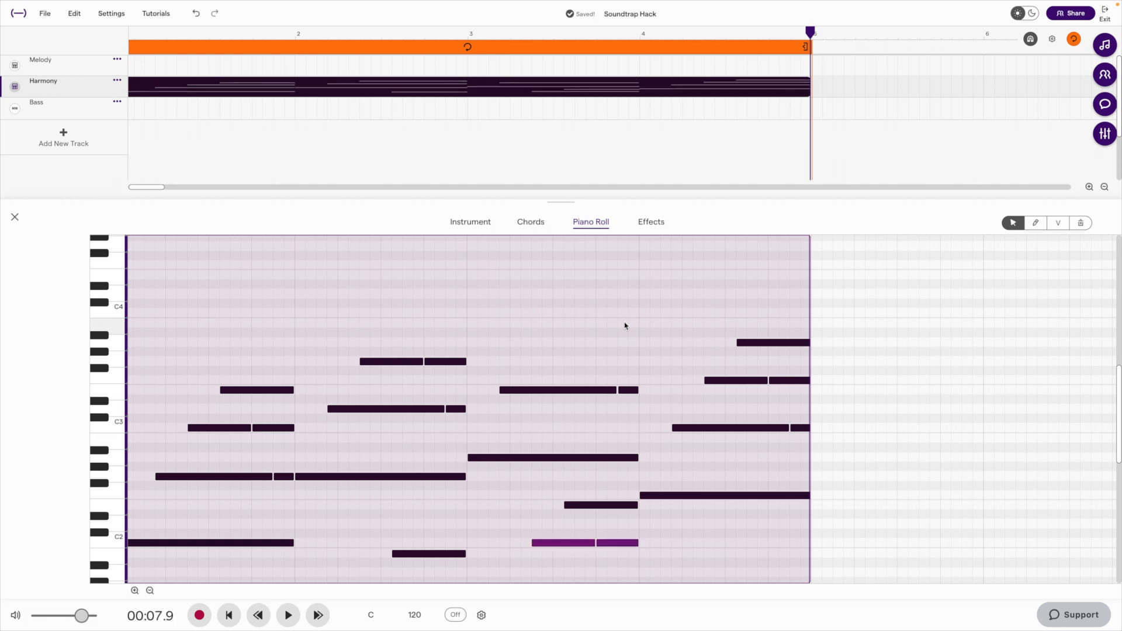
key("shift+Up")
key("shift+Up")
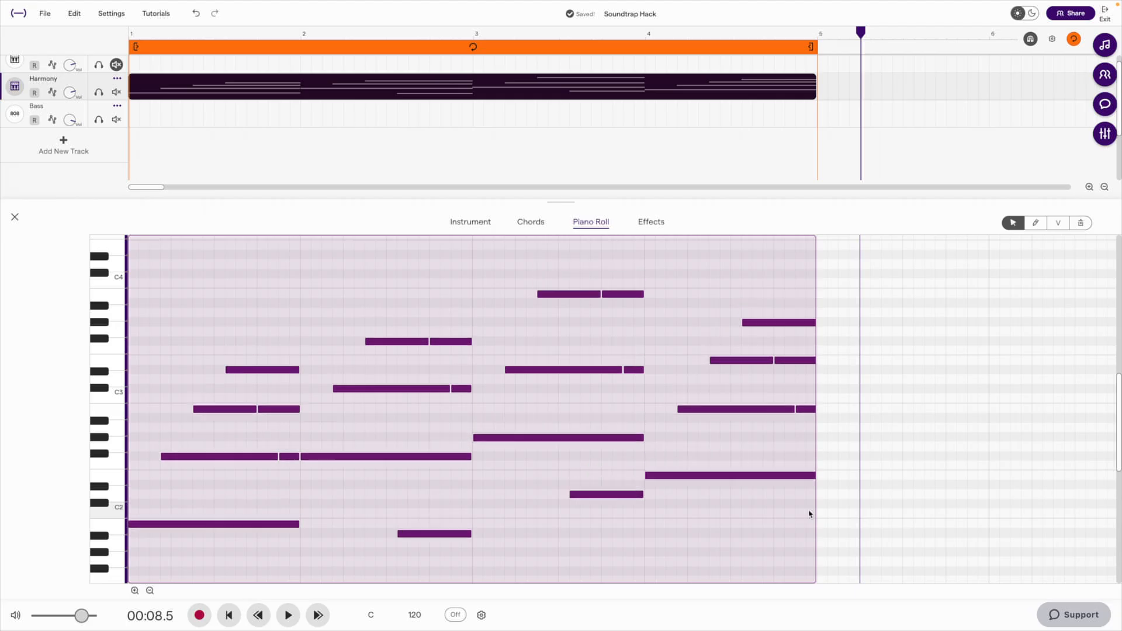
Transpose all the Harmony notes up and down by semitones, finishing one semitone above their starting pitch
key("shift+Up")
key("shift+Up")
key("shift+Up")
key("shift+Up")
key("shift+Down")
key("shift+Down")
key("shift+Down")
key("shift+Down")
key("shift+Down")
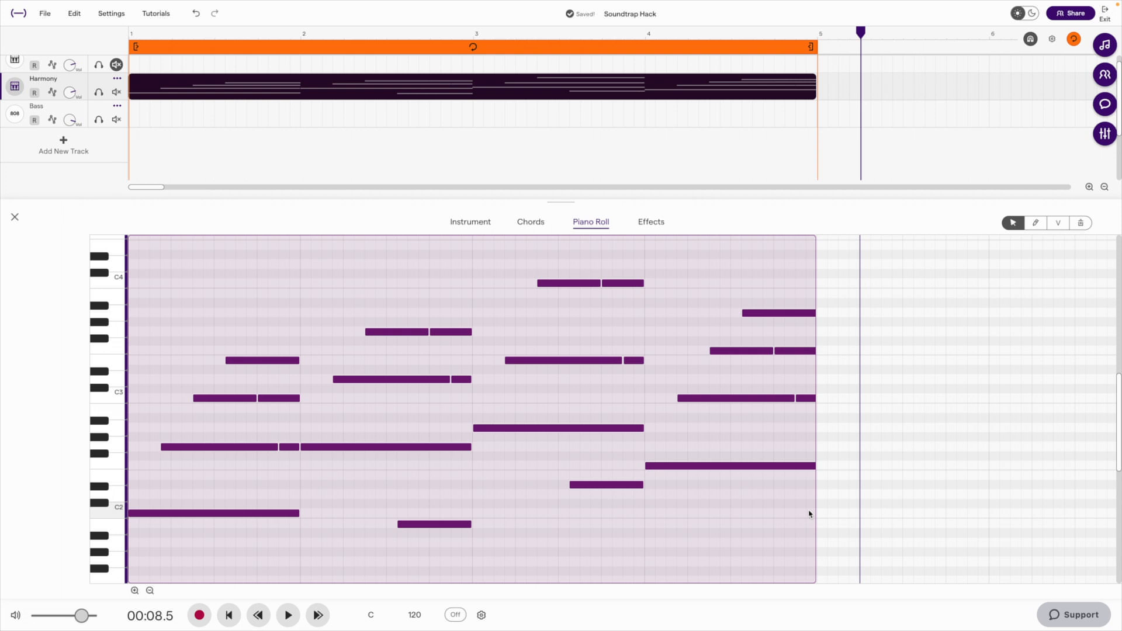
Shift all the Harmony notes alternately up and down, ending at the pitch where this run began
key("shift+Up")
key("shift+Down")
key("shift+Down")
key("shift+Up")
key("shift+Up")
key("shift+Down")
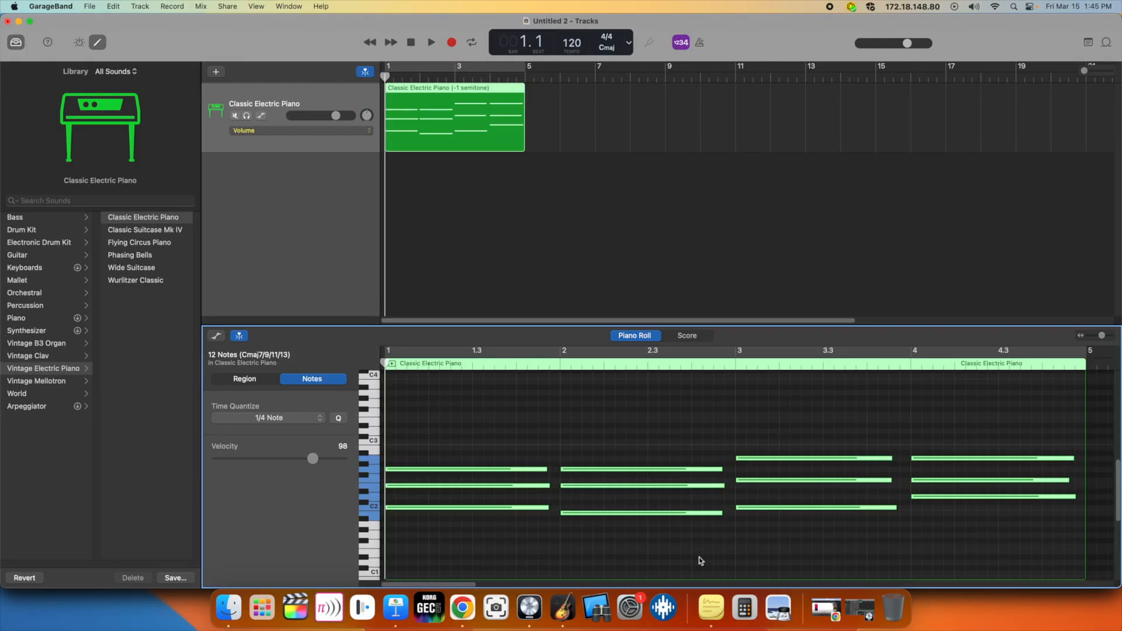
In GarageBand, shift all Classic Electric Piano notes up and down by octaves, and down and up by one semitone, ending at their original pitch
key("alt+shift+Up")
key("alt+shift+Down")
key("alt+shift+Down")
key("alt+shift+Up")
key("alt+shift+Up")
key("alt+shift+Down")
key("alt+Down")
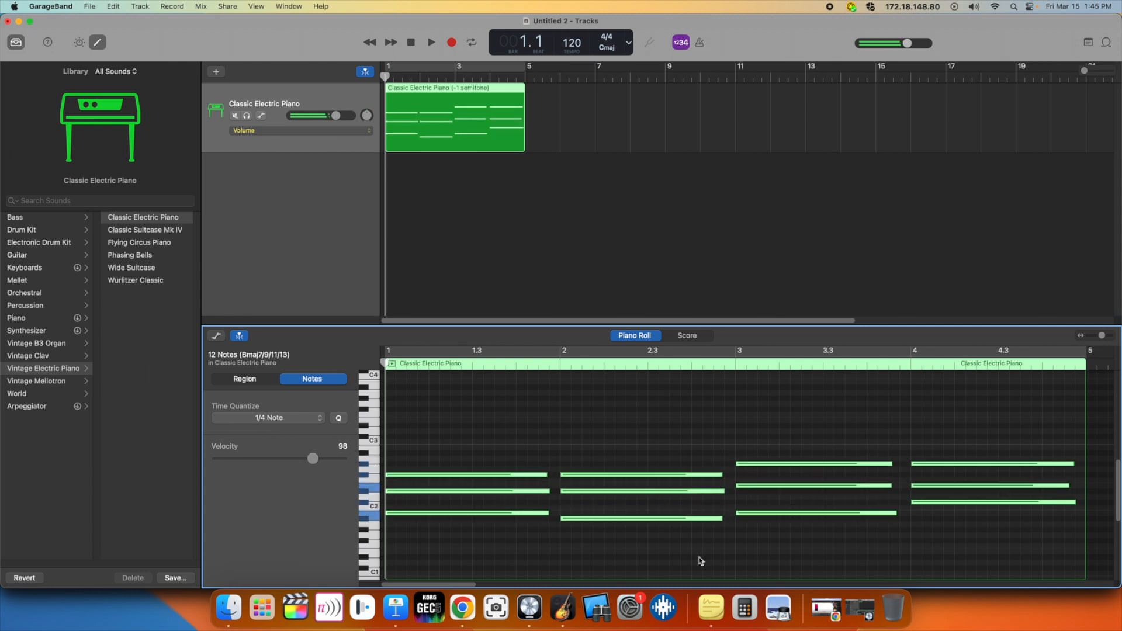
key("alt+Up")
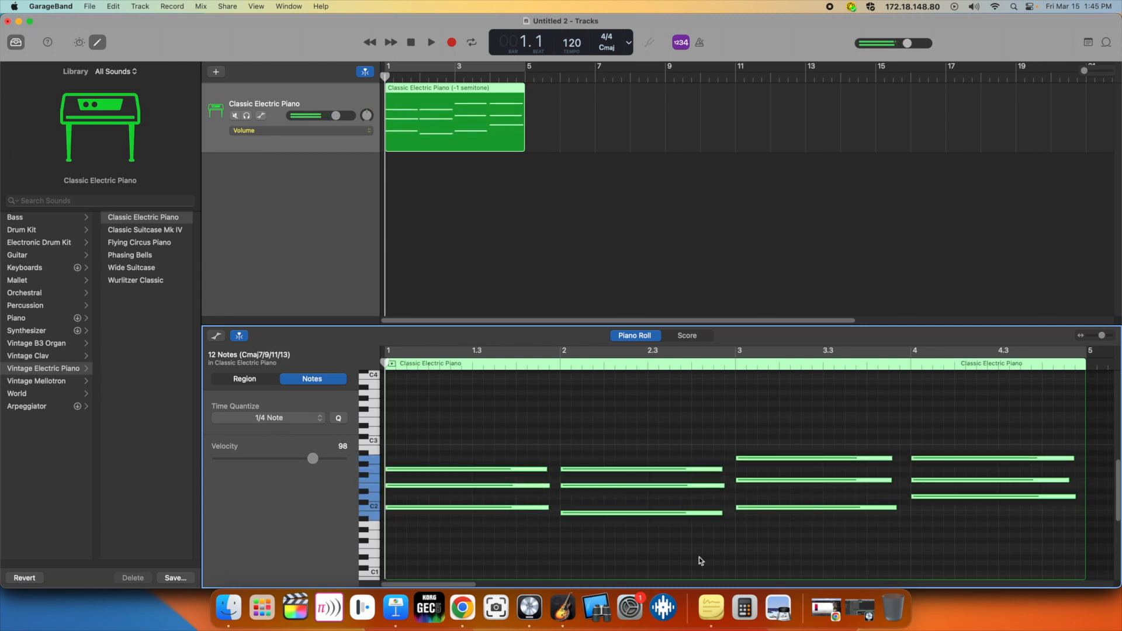